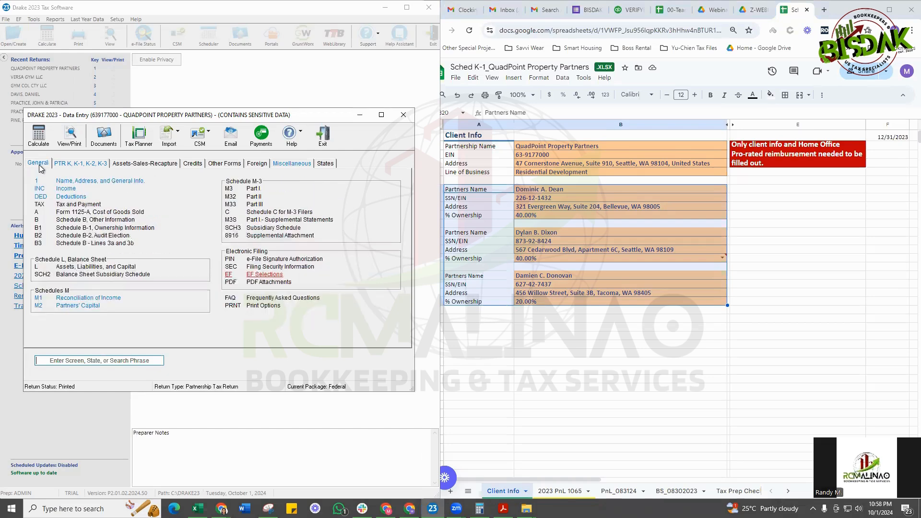
Open the partnership's Name, Address, and General Info screen and compare it with the client details in the Client Info sheet.
click(81, 184)
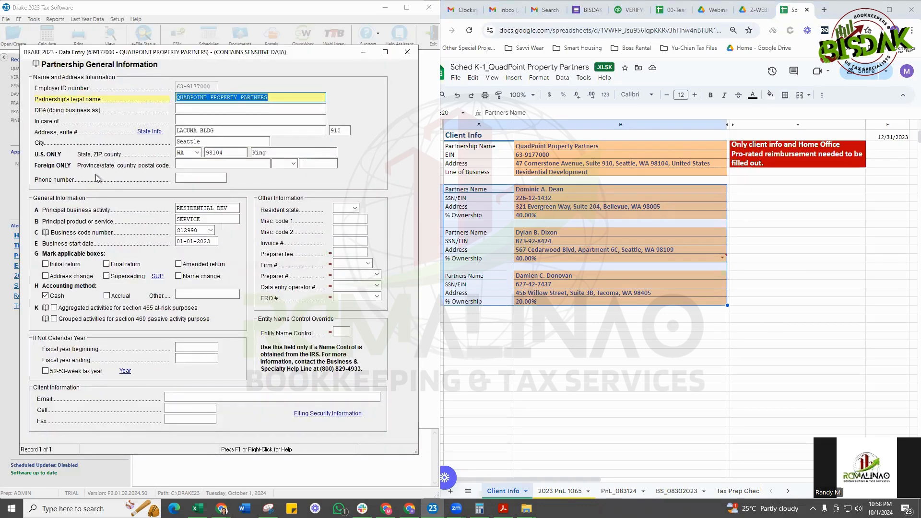
drag(559, 144, 559, 171)
click(189, 98)
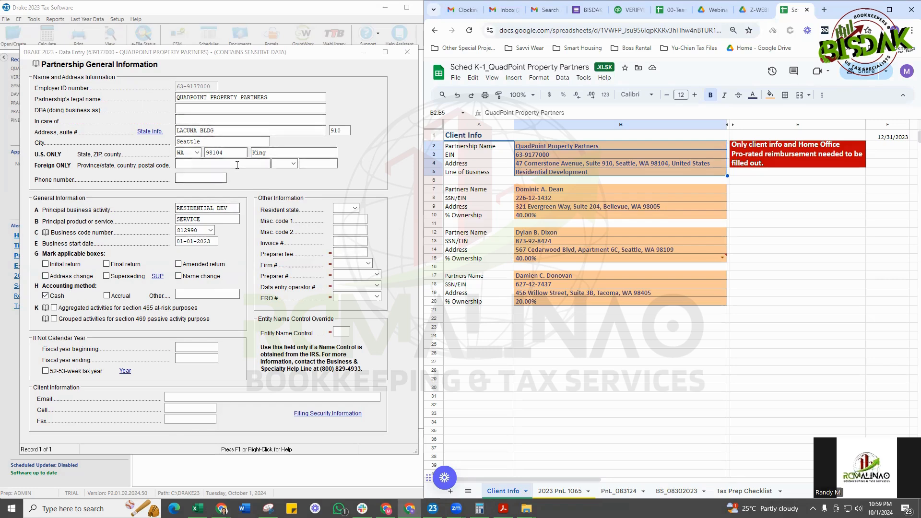
click(257, 184)
key(Escape)
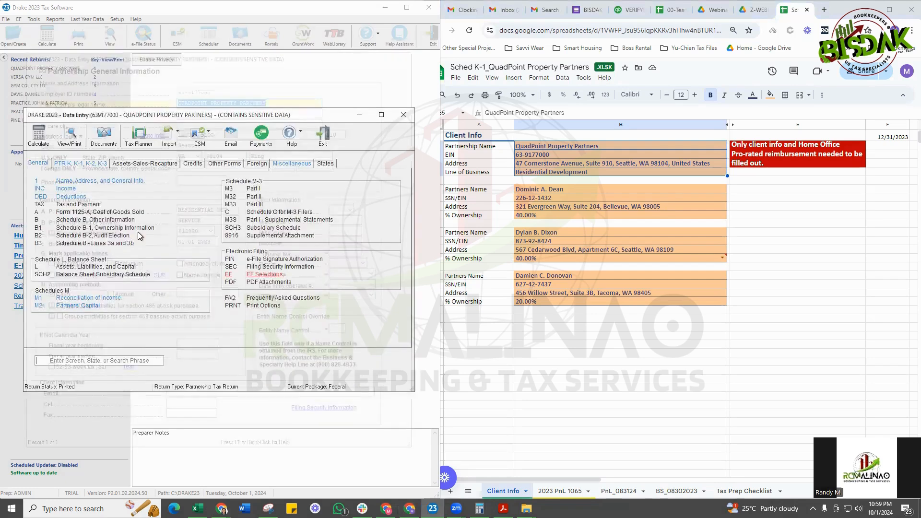
Open the Income screen and check gross receipts or sales against the Sales line in the 2023 PnL 1065 sheet.
click(67, 190)
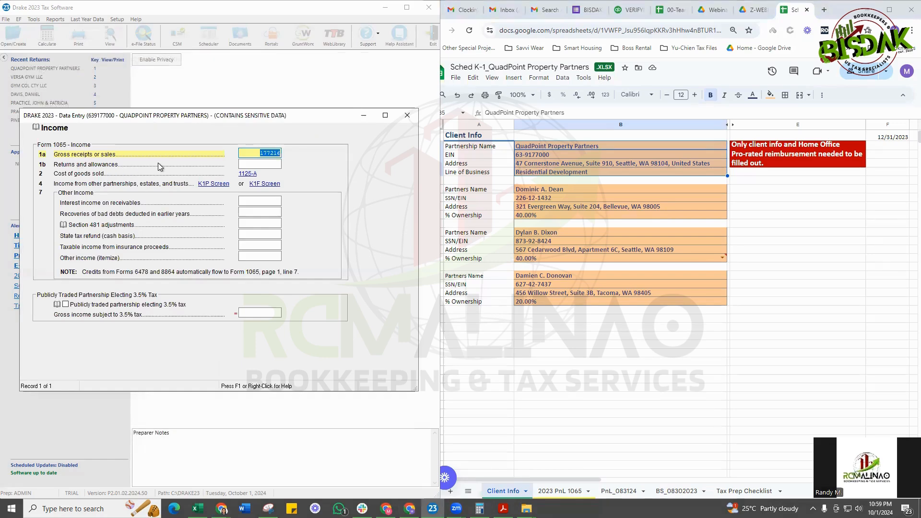
click(566, 494)
scroll(654, 458, up, 2)
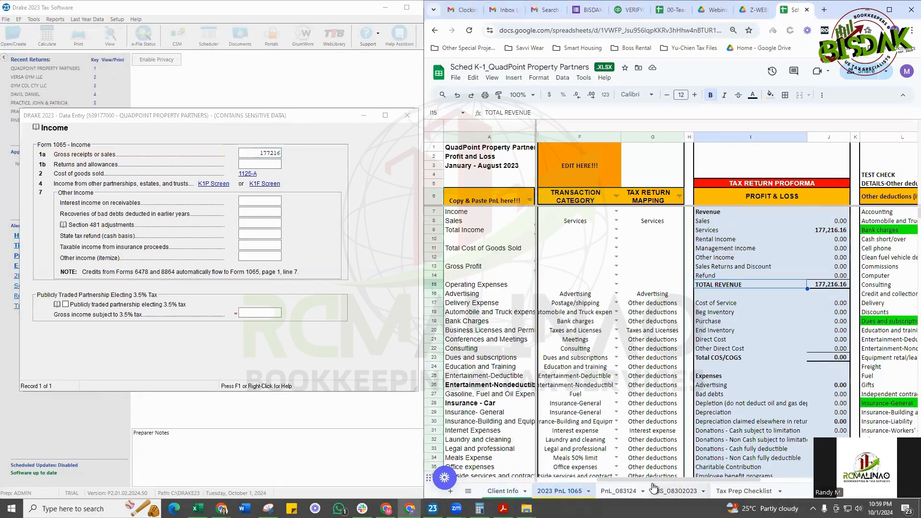
drag(651, 480, 483, 481)
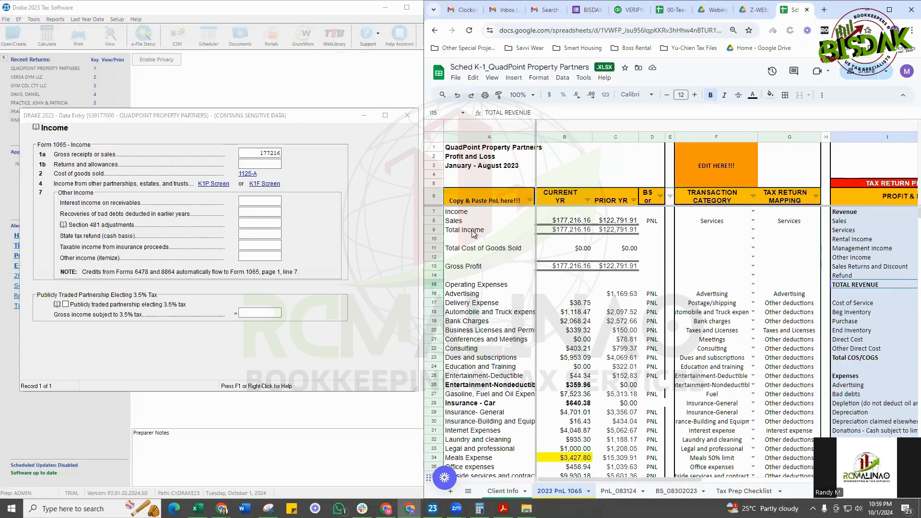
click(457, 224)
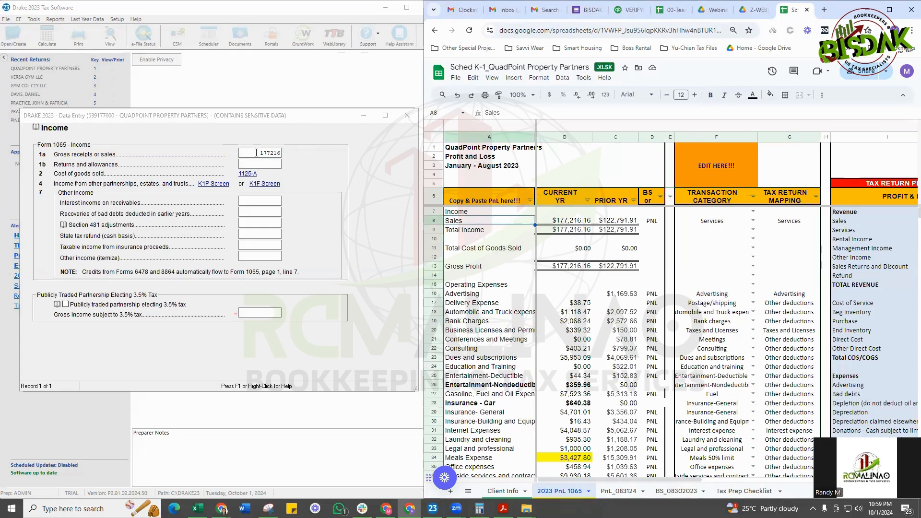
click(278, 153)
drag(278, 153, 290, 157)
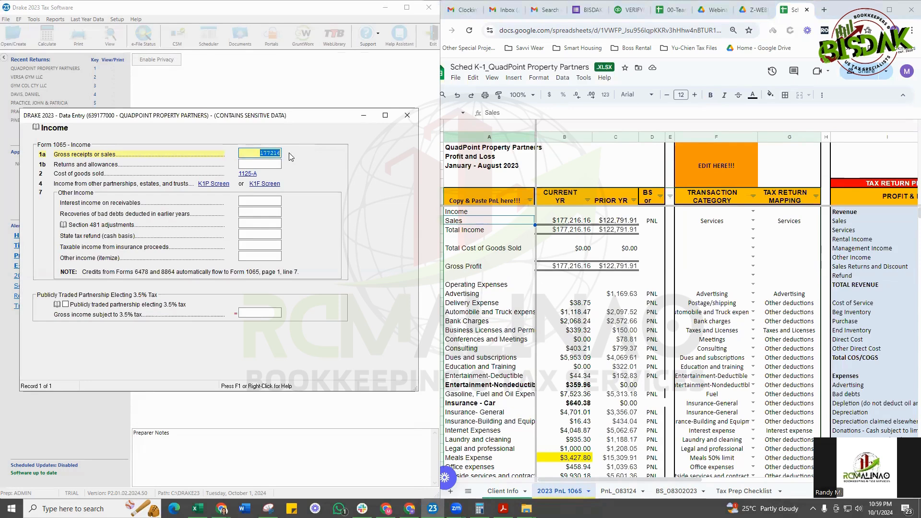
key(Escape)
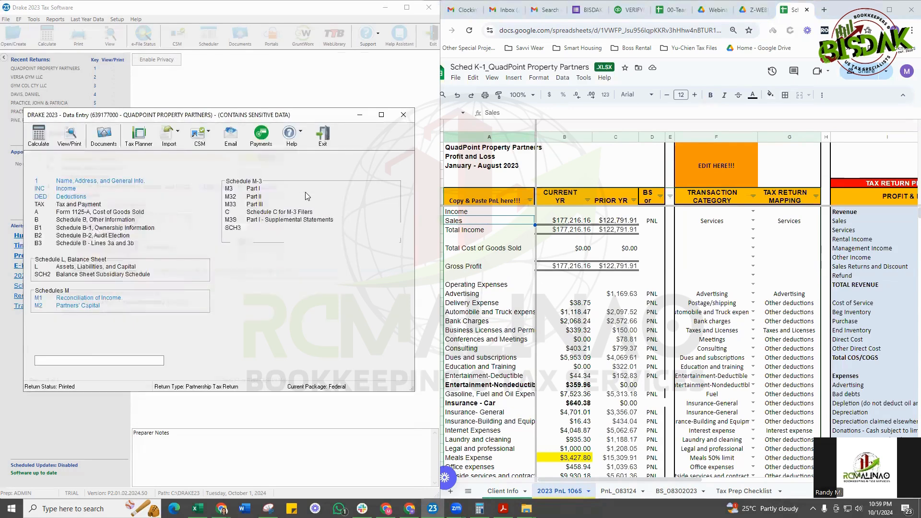
Open the Form 1065 Deductions screen and compare its entries with the itemized other deductions in the 2023 PnL 1065 sheet.
click(80, 198)
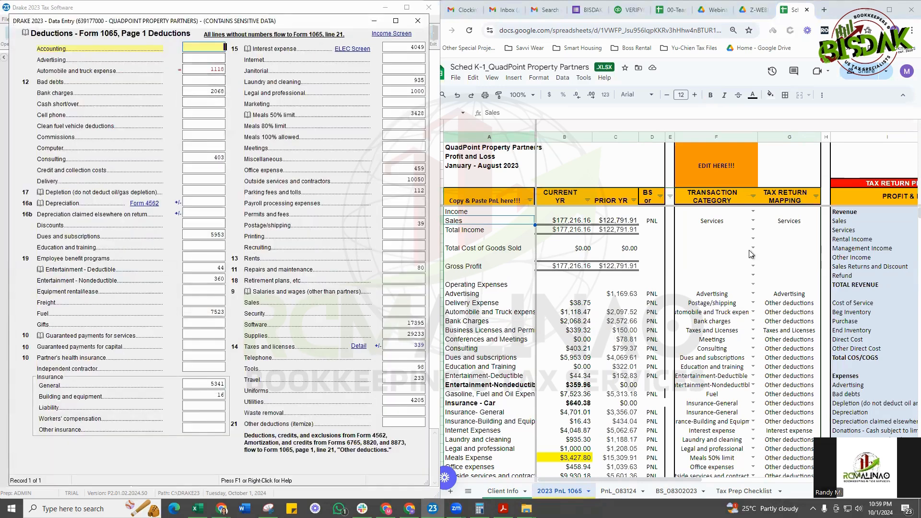
click(716, 266)
drag(648, 479, 773, 469)
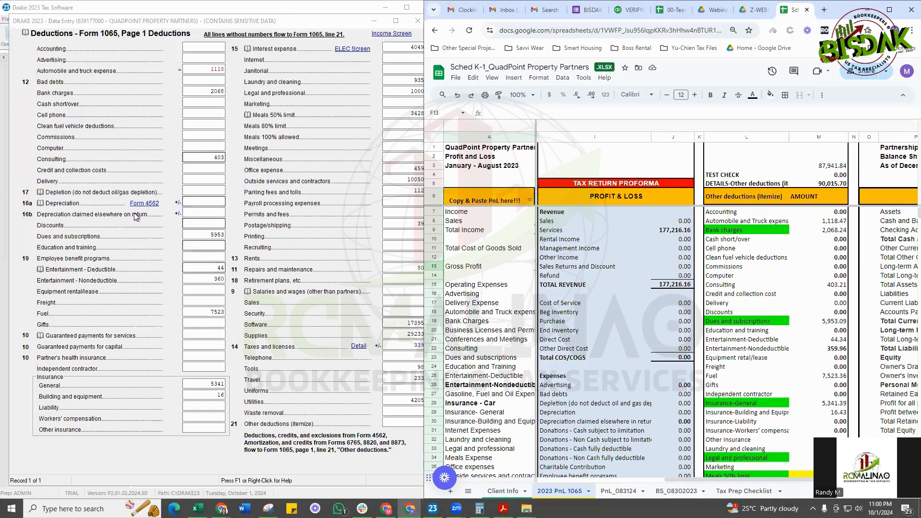
click(201, 48)
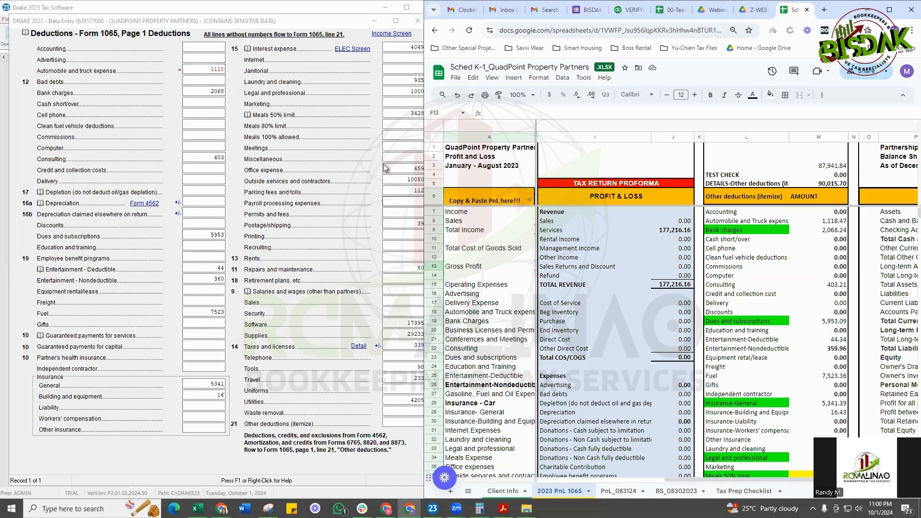
key(Escape)
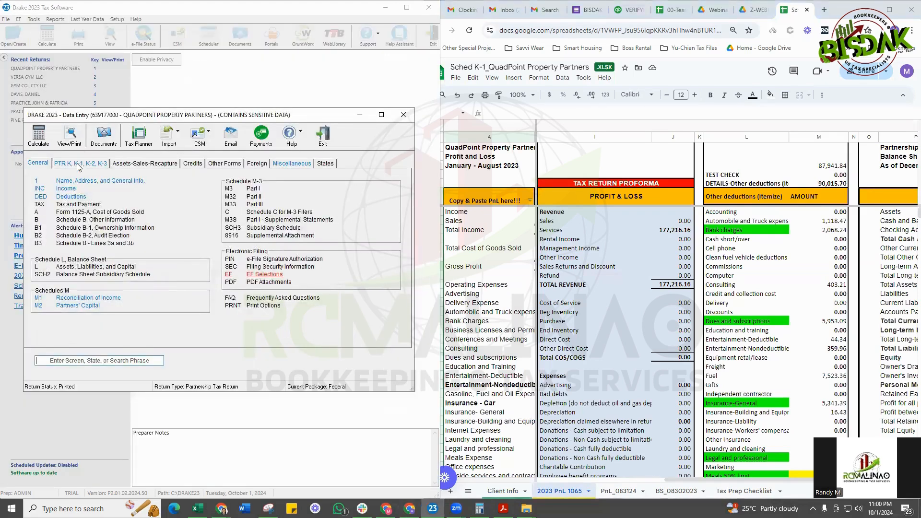
Open the first partner's Schedule K-1 and compare the identity details and ownership percentages with the Client Info sheet.
click(79, 165)
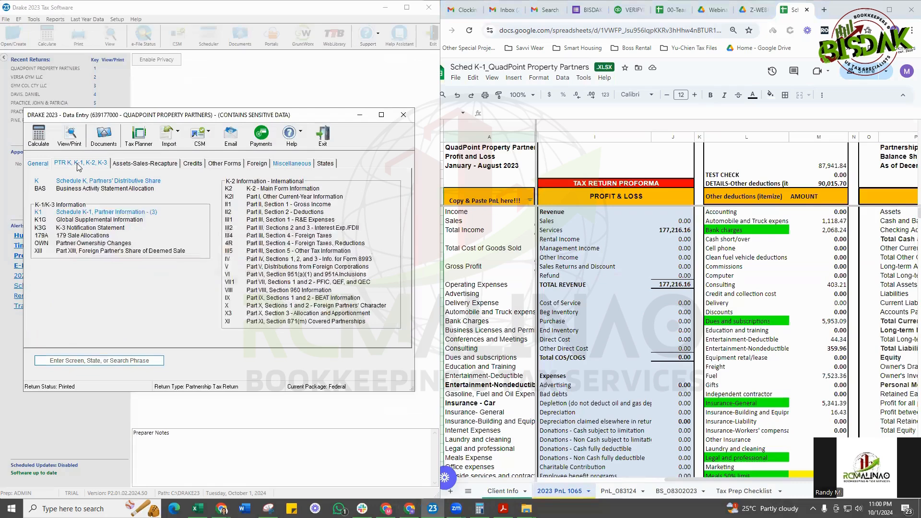
click(101, 213)
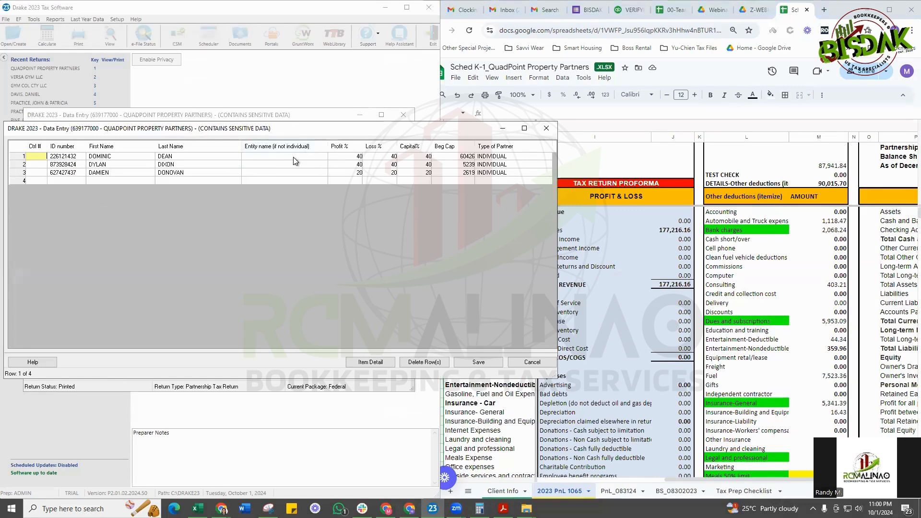
double_click(294, 157)
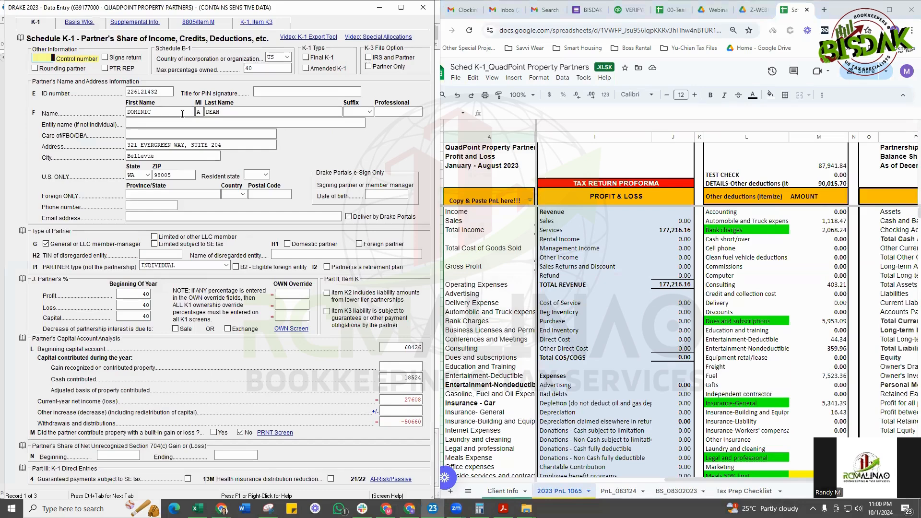
click(503, 491)
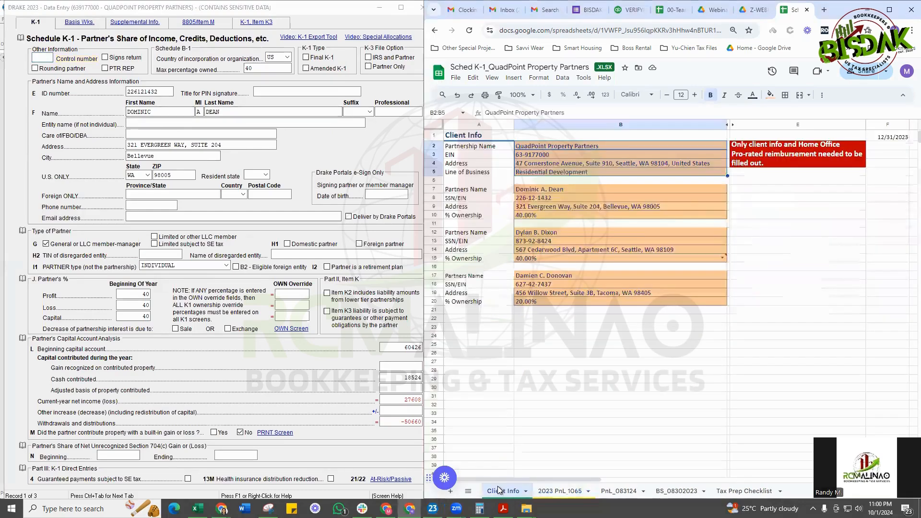
drag(470, 190, 554, 215)
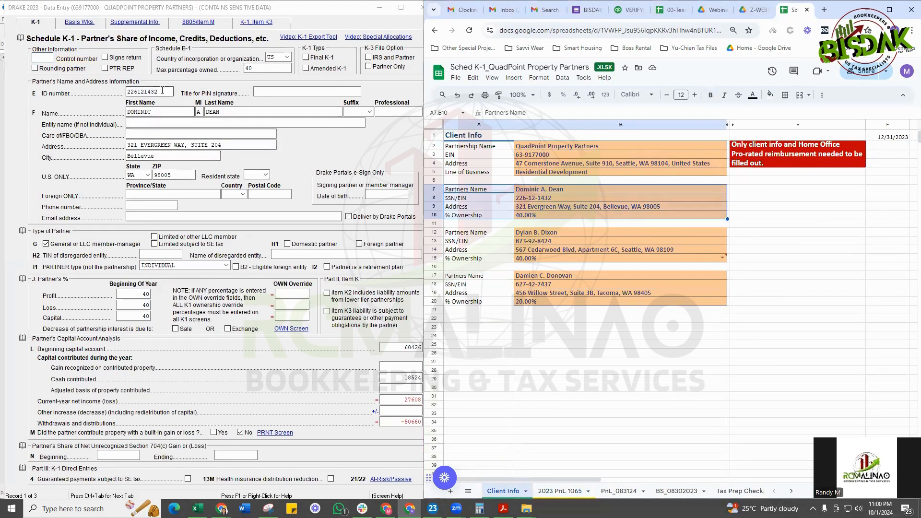
click(257, 69)
click(534, 215)
click(147, 294)
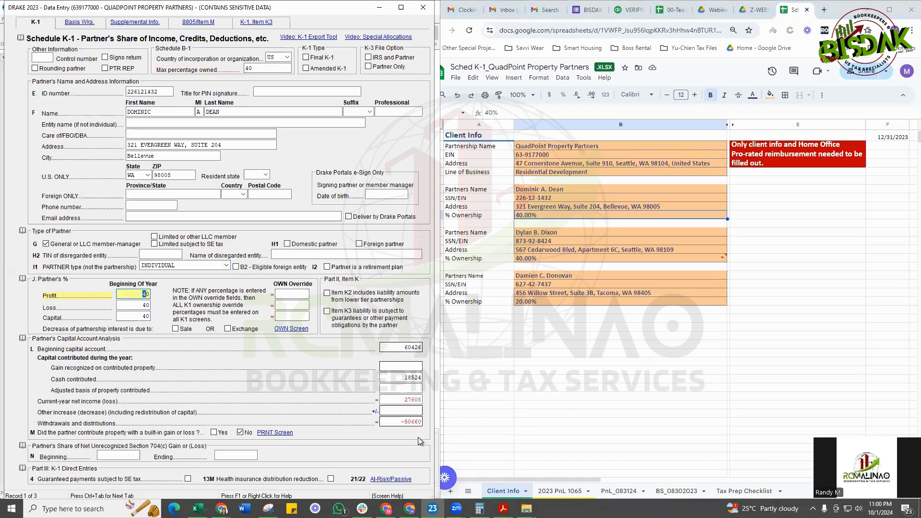
Compare the first partner's K-1 capital account analysis with the BS_08302023 balance sheet, and close the K-1 screen.
click(713, 491)
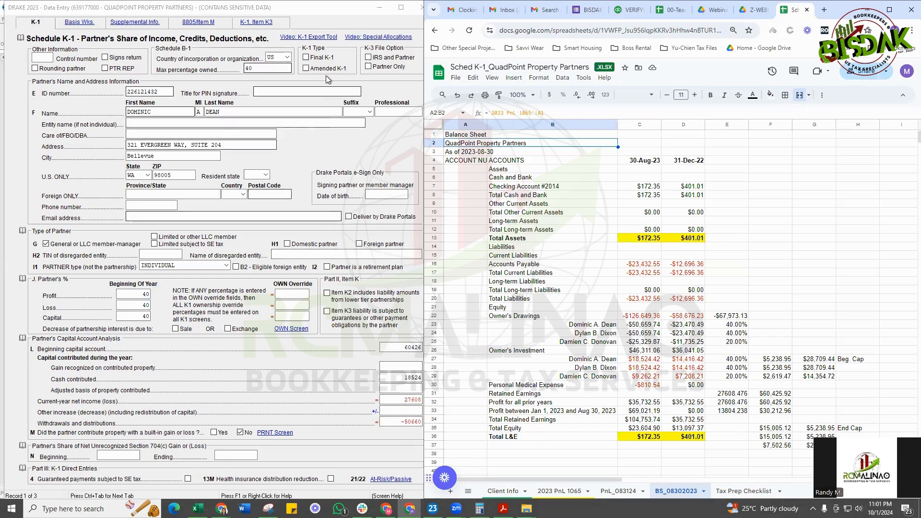
click(310, 145)
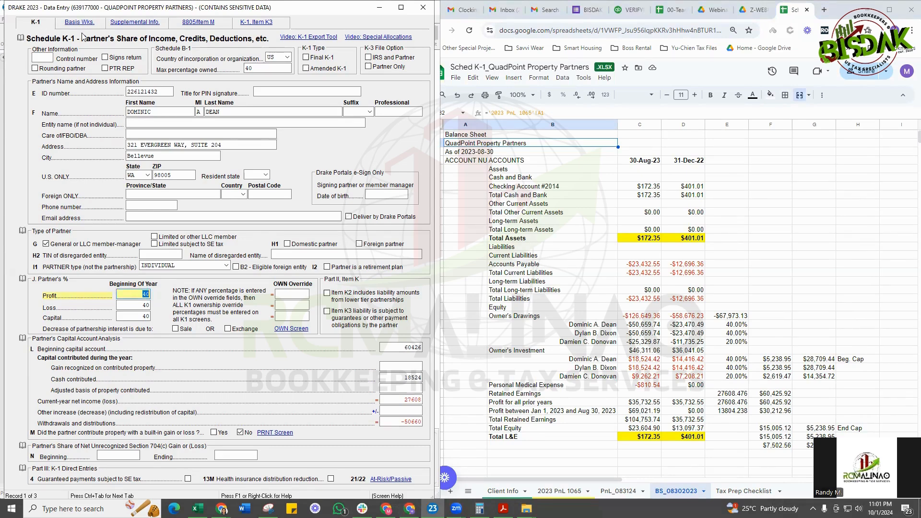
mouse_move(95, 10)
key(Escape)
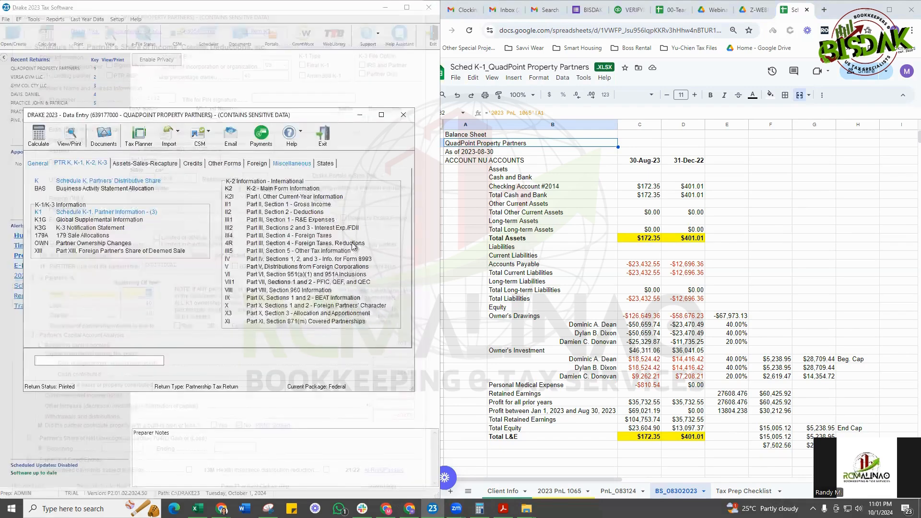
Check the second and third partners in the K-1 partner list against the Client Info sheet, and close the list.
click(174, 175)
click(174, 165)
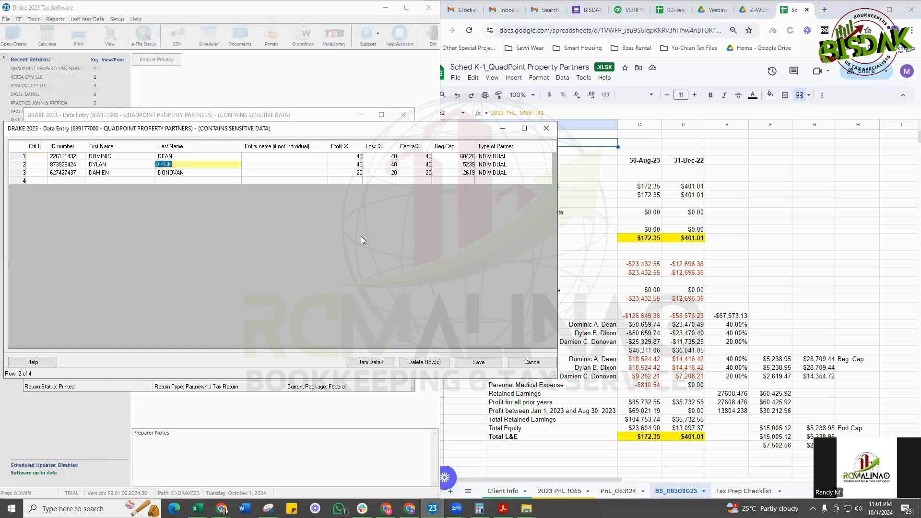
click(503, 491)
click(518, 216)
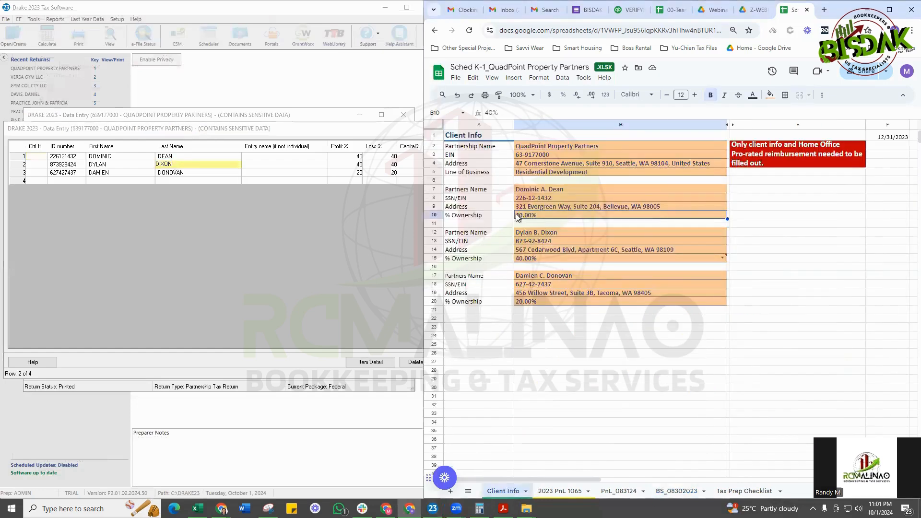
click(549, 233)
click(556, 276)
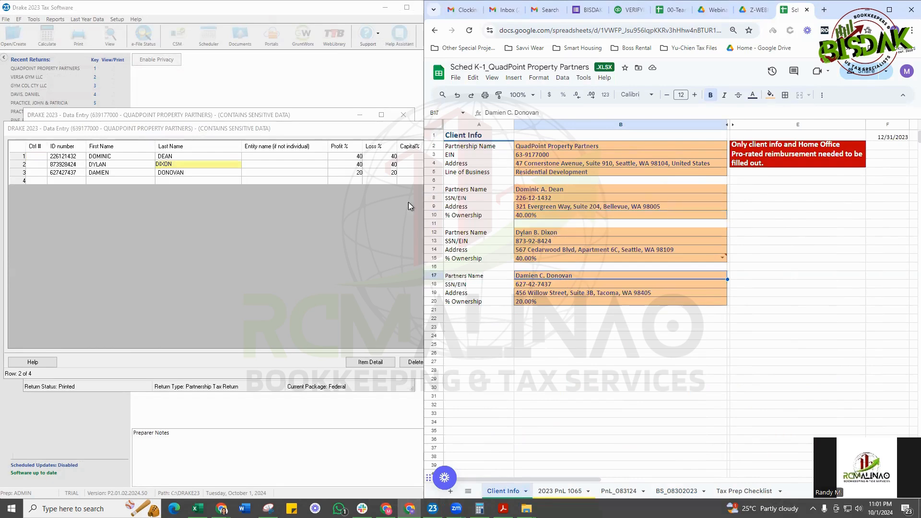
click(359, 183)
click(486, 367)
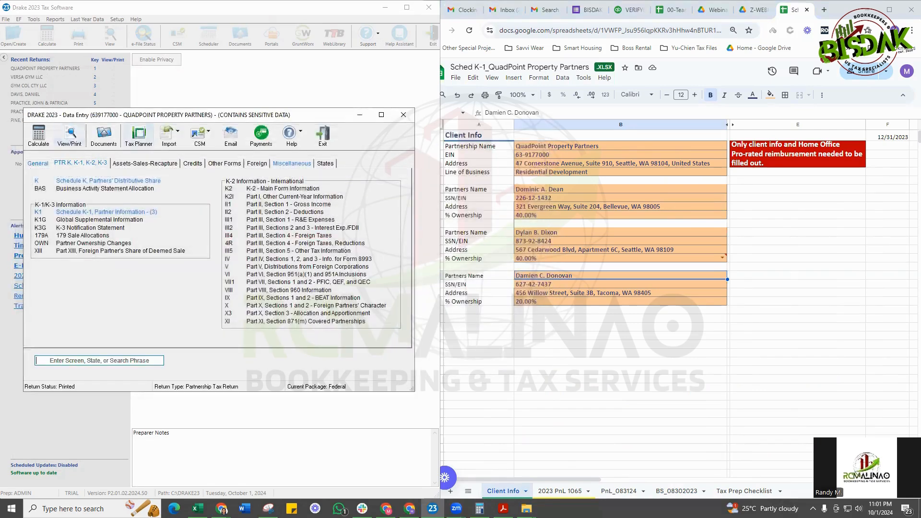
Switch to the Sched K-1 presentation in Chrome and examine the Form 1065 comparison and Schedule K slides.
click(221, 508)
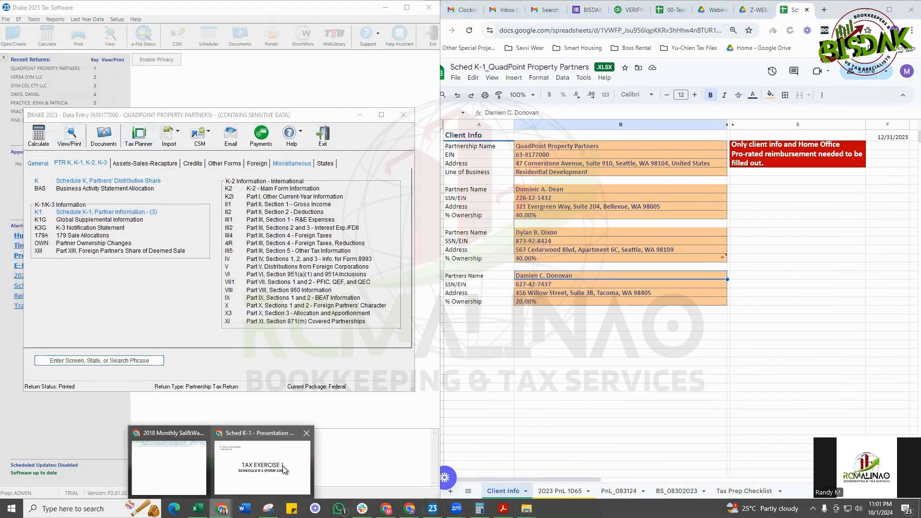
click(284, 470)
key(Right)
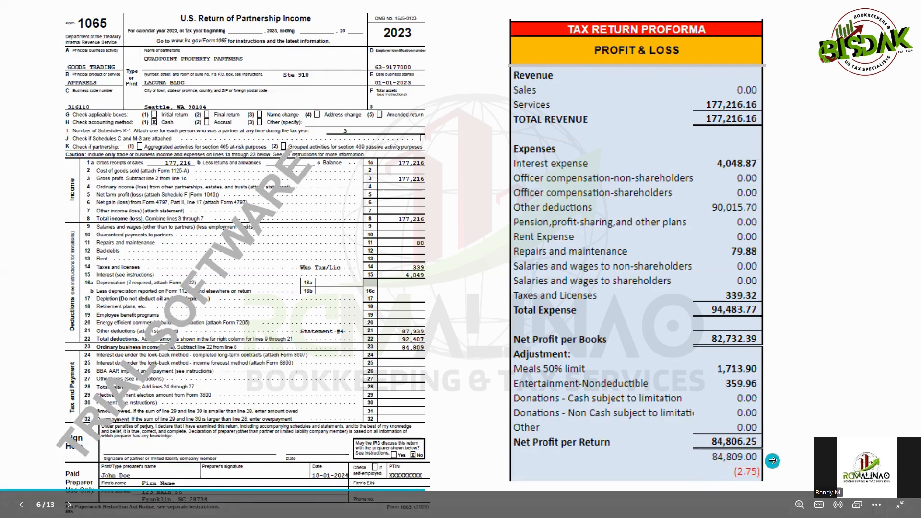
click(886, 264)
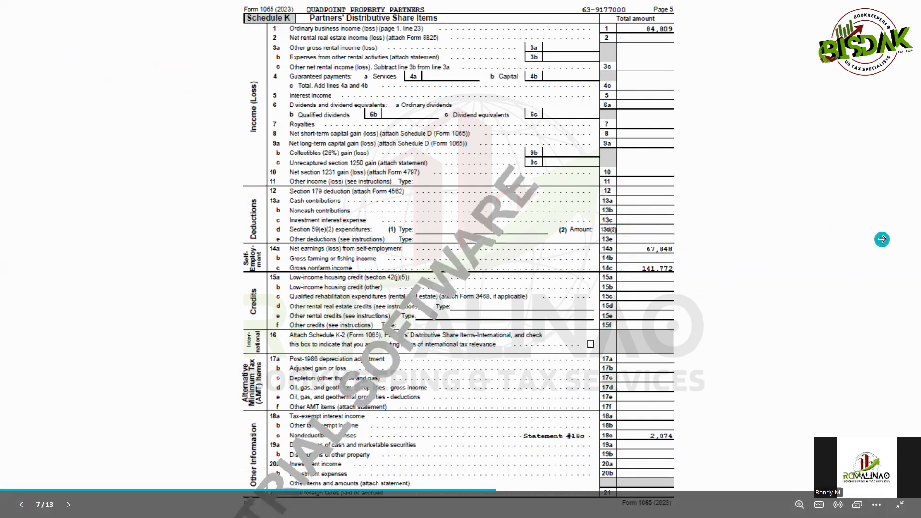
Examine the partners' Schedule K-1, QBI Statement A and Capital Account Reconciliation slides, and exit full-screen presentation.
click(871, 250)
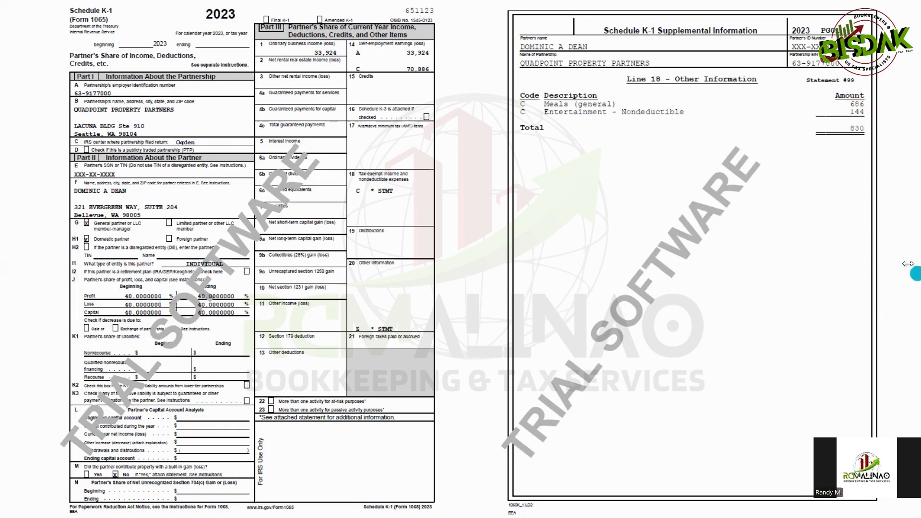
click(896, 251)
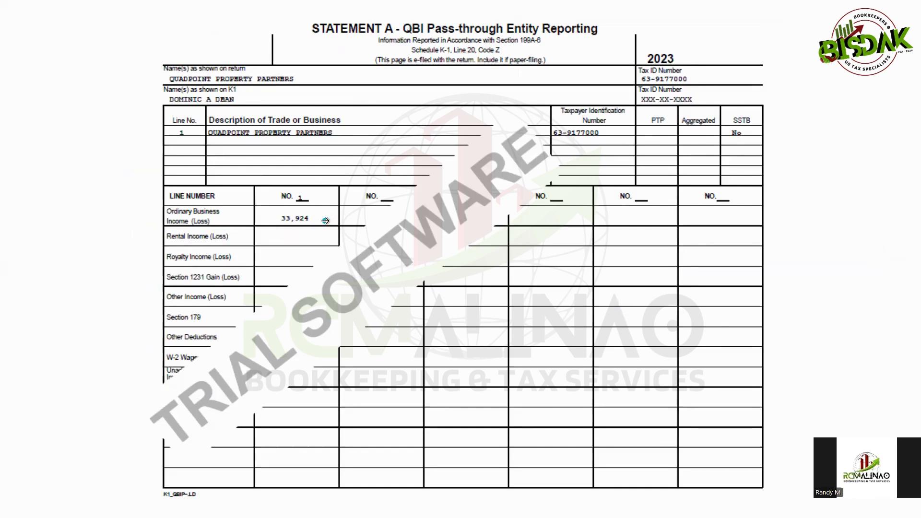
click(891, 224)
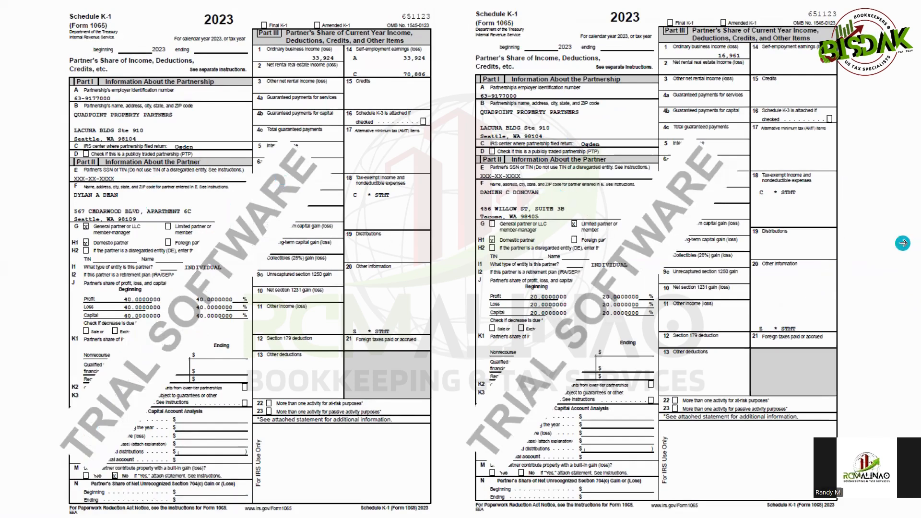
click(903, 244)
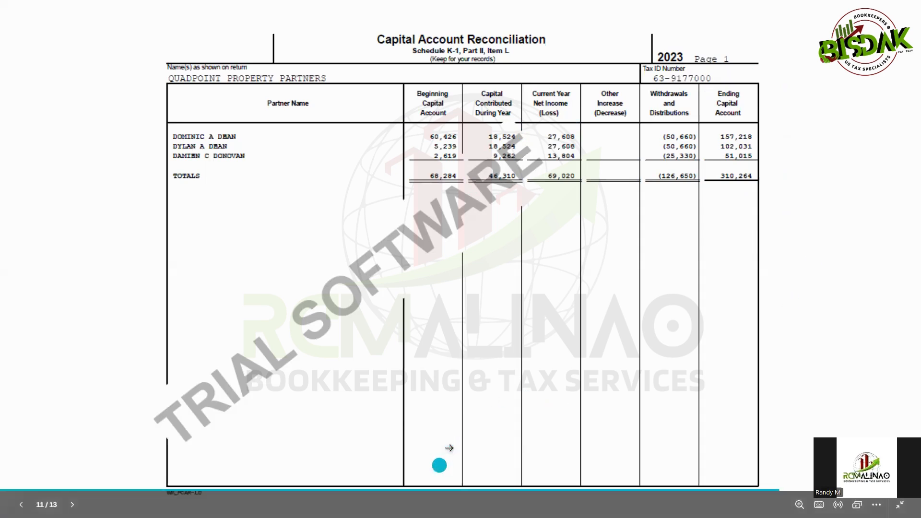
key(Escape)
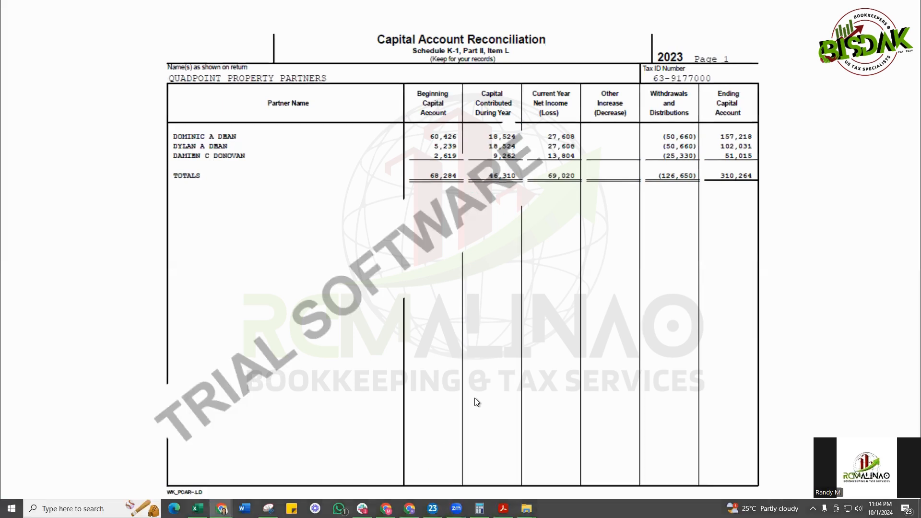